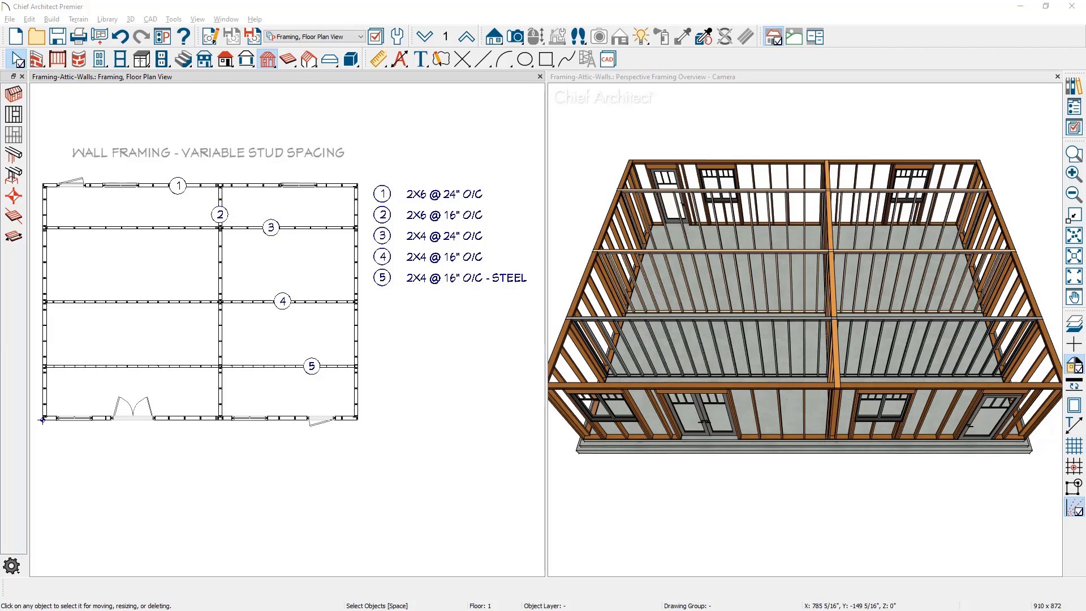
Review the Framing Defaults, then inspect the Fir Framing_Dark layer in the wall type definitions.
{"action": "left_click", "coordinate": [397, 37]}
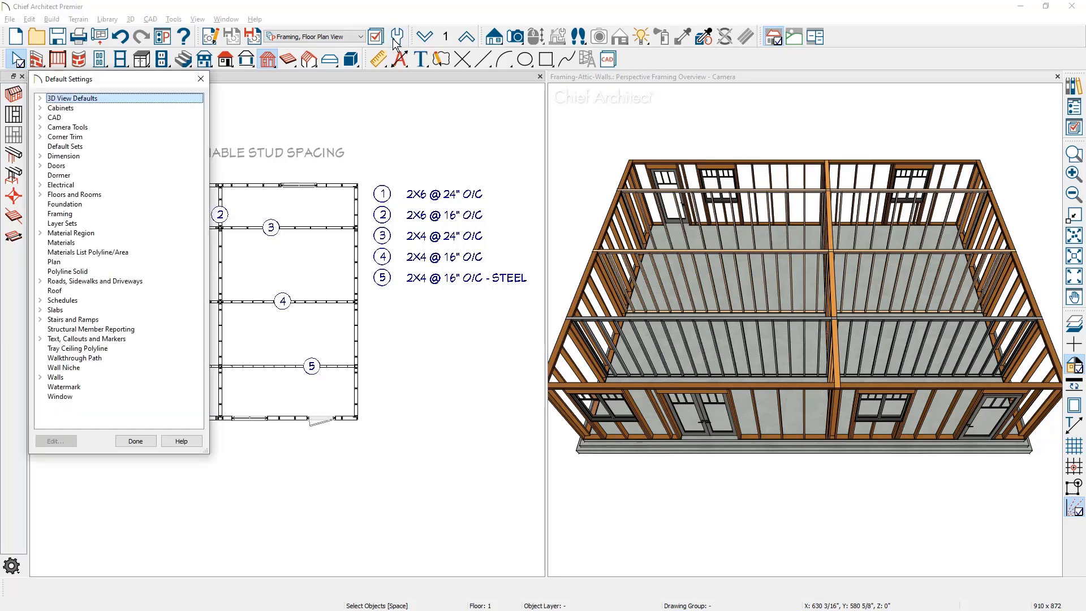
{"action": "double_click", "coordinate": [104, 213]}
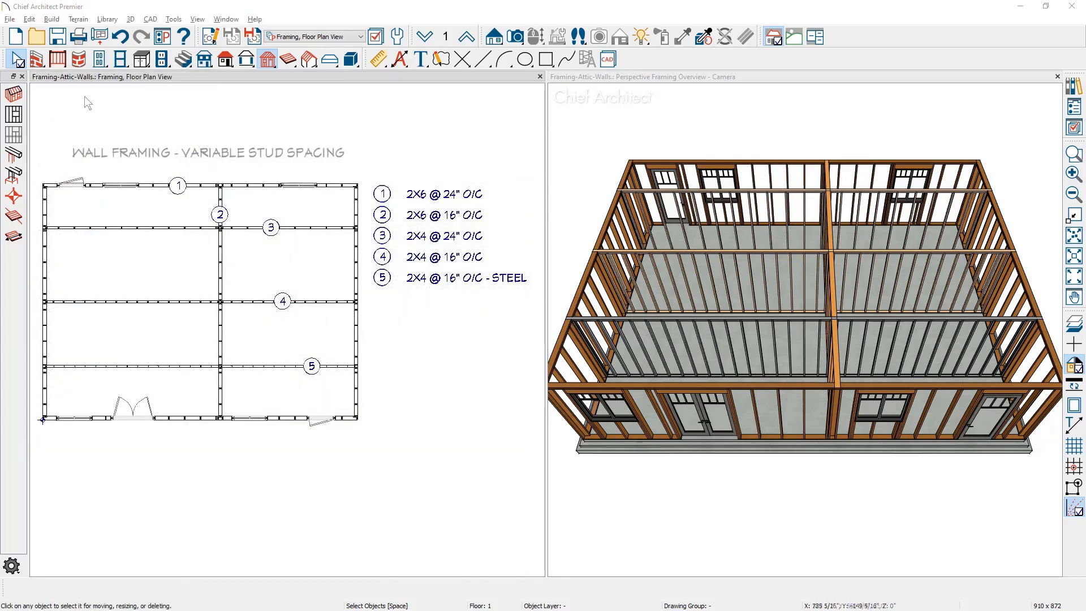
{"action": "left_click", "coordinate": [51, 19]}
{"action": "mouse_move", "coordinate": [66, 32]}
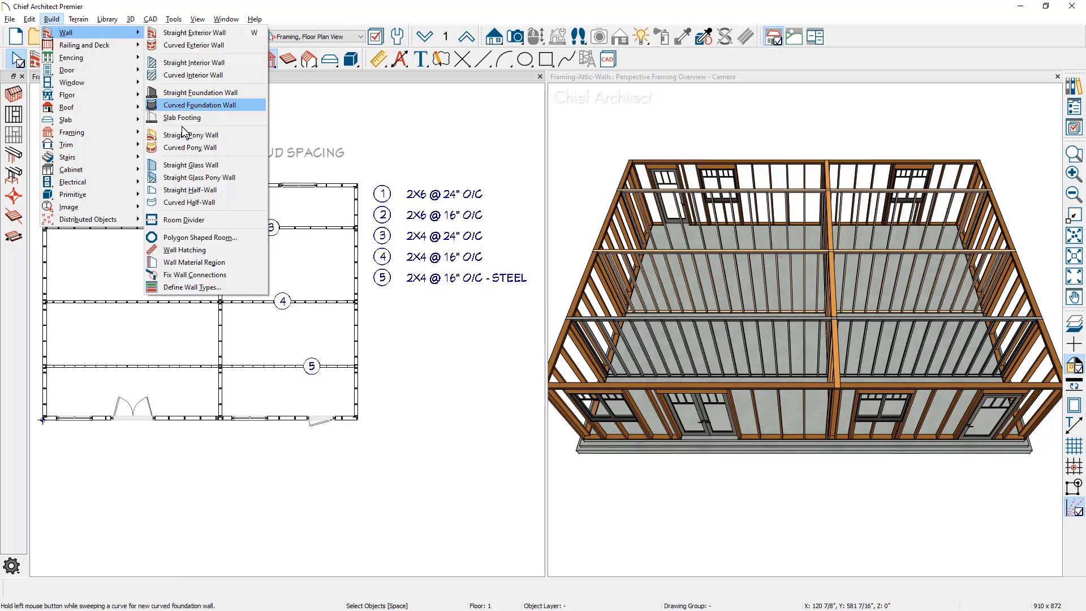
{"action": "left_click", "coordinate": [237, 288]}
{"action": "left_click", "coordinate": [240, 218]}
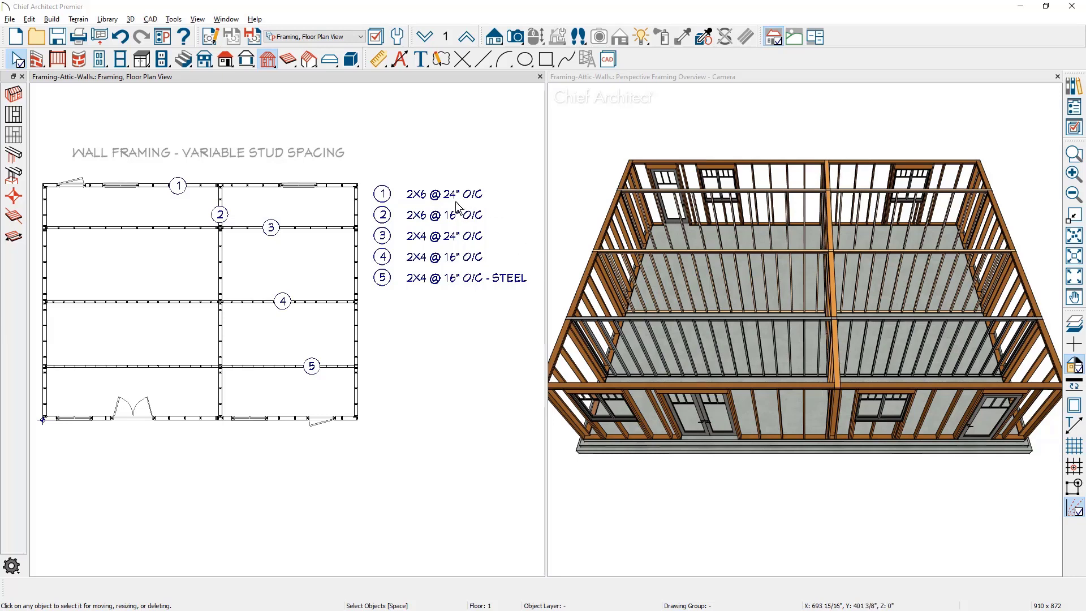
{"action": "double_click", "coordinate": [335, 186]}
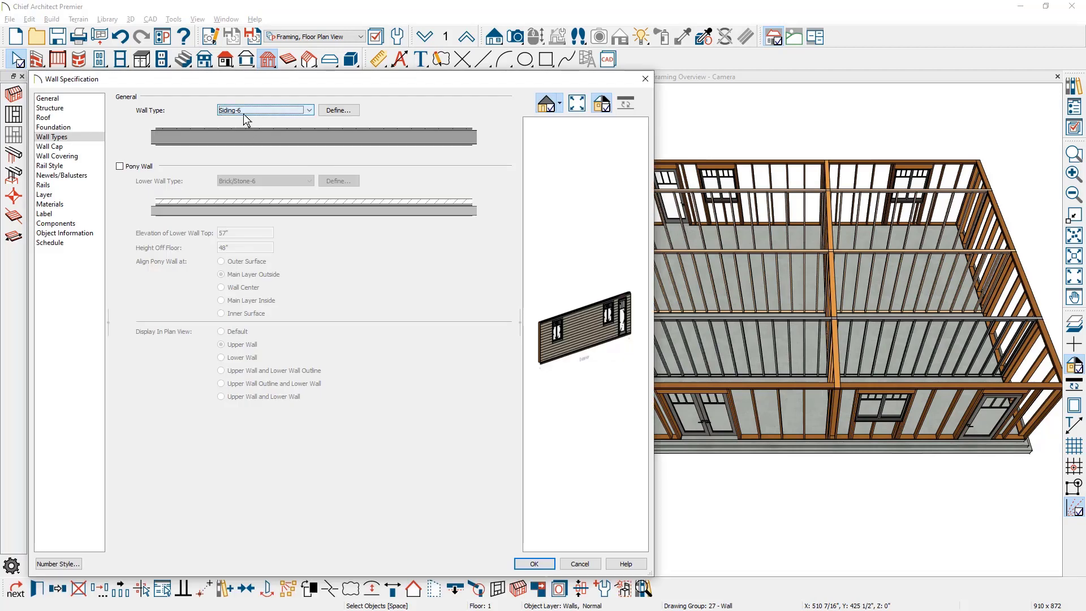
{"action": "left_click", "coordinate": [339, 115]}
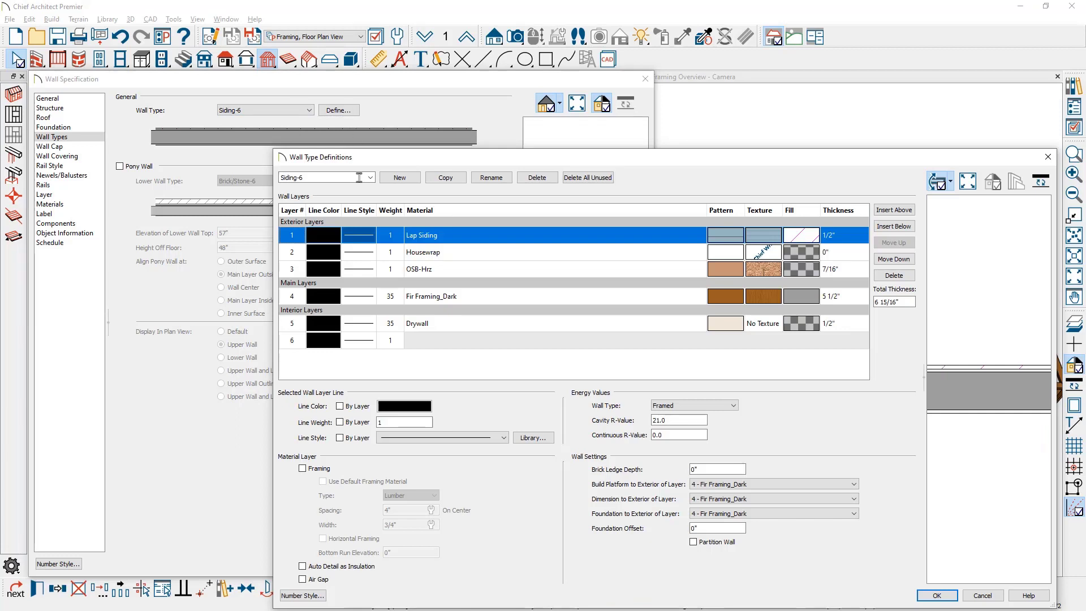
{"action": "left_click", "coordinate": [449, 298]}
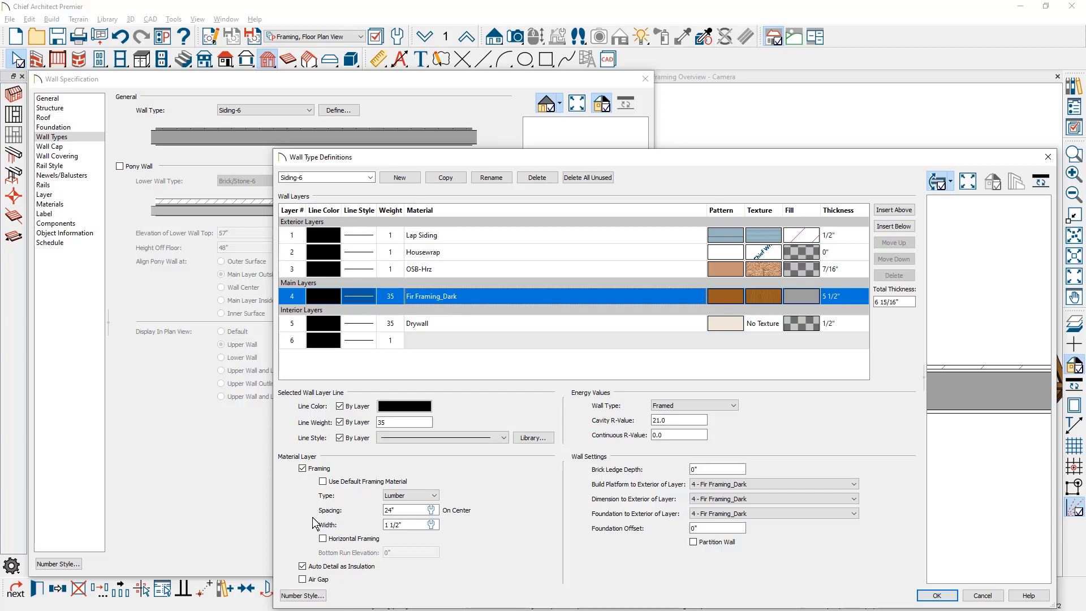
{"action": "double_click", "coordinate": [389, 511]}
{"action": "type", "text": "16"}
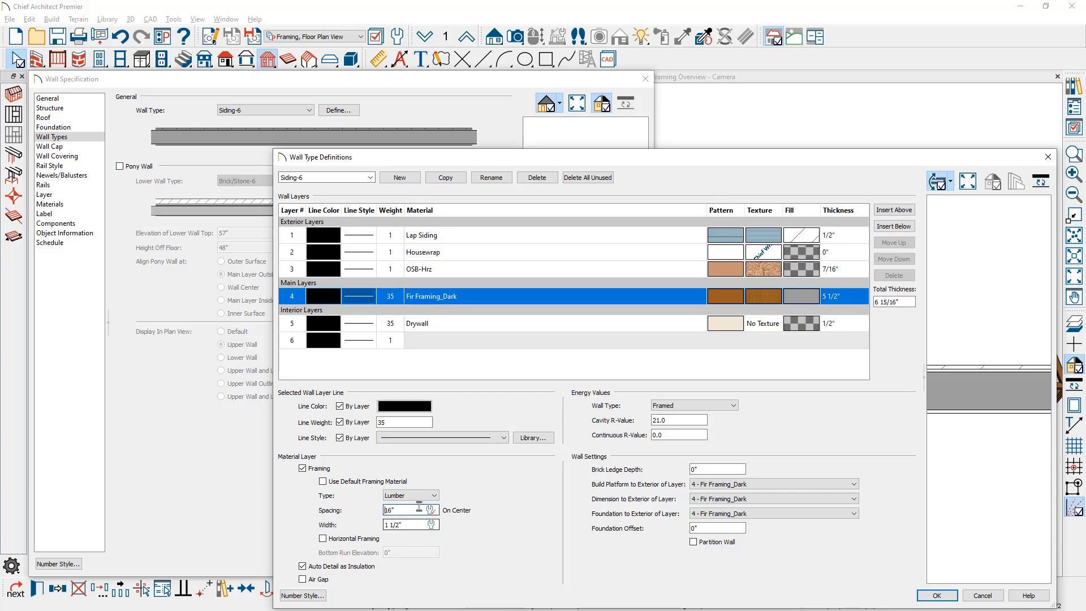
{"action": "left_click_drag", "start_coordinate": [416, 510], "coordinate": [362, 512]}
{"action": "type", "text": "24"}
{"action": "key", "text": "Tab"}
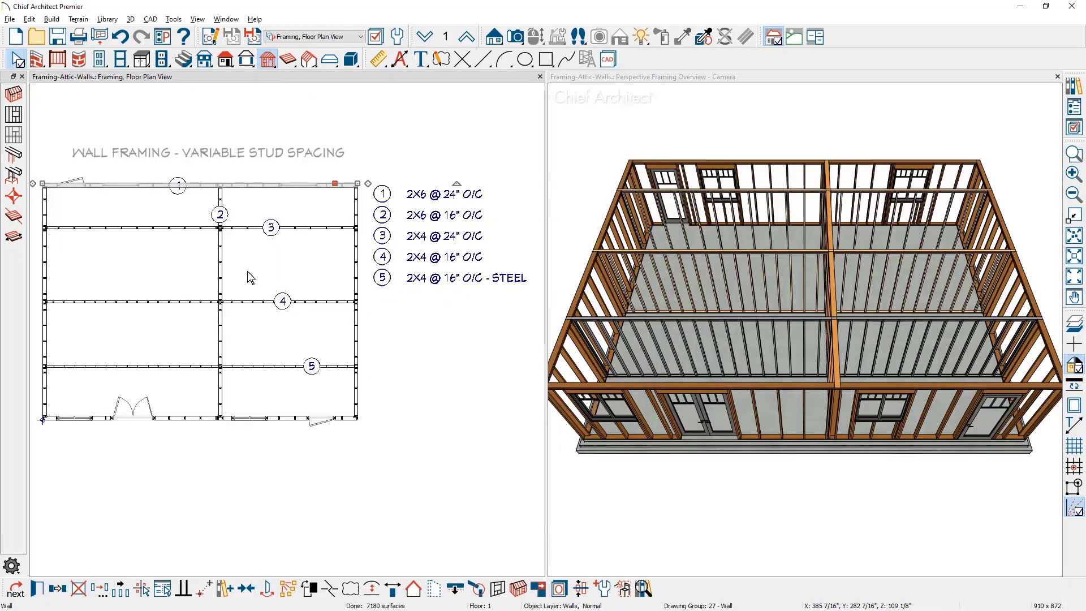
{"action": "double_click", "coordinate": [222, 257]}
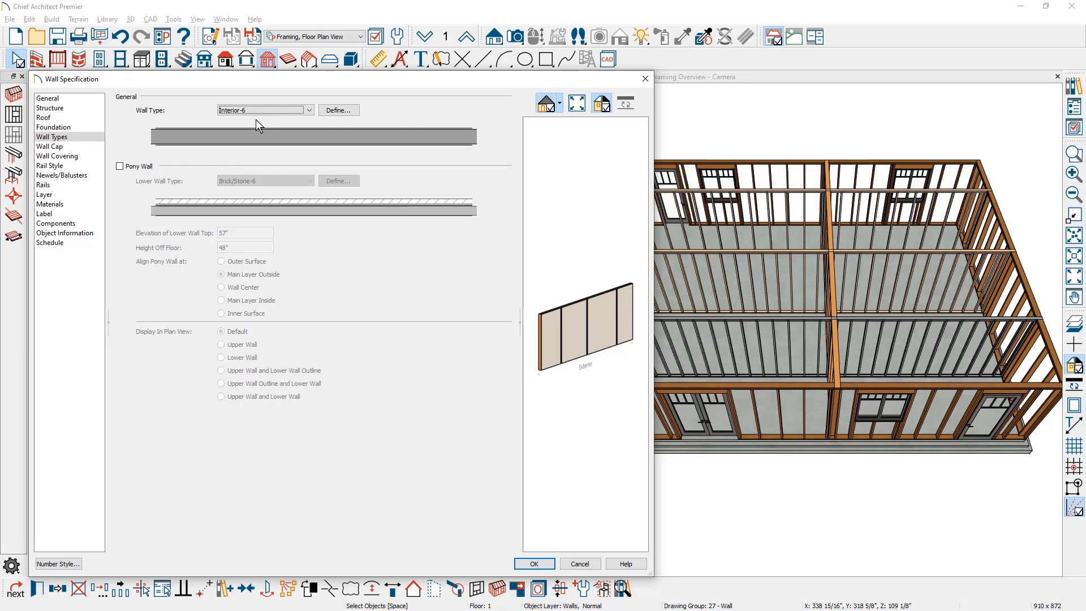
{"action": "left_click", "coordinate": [340, 111]}
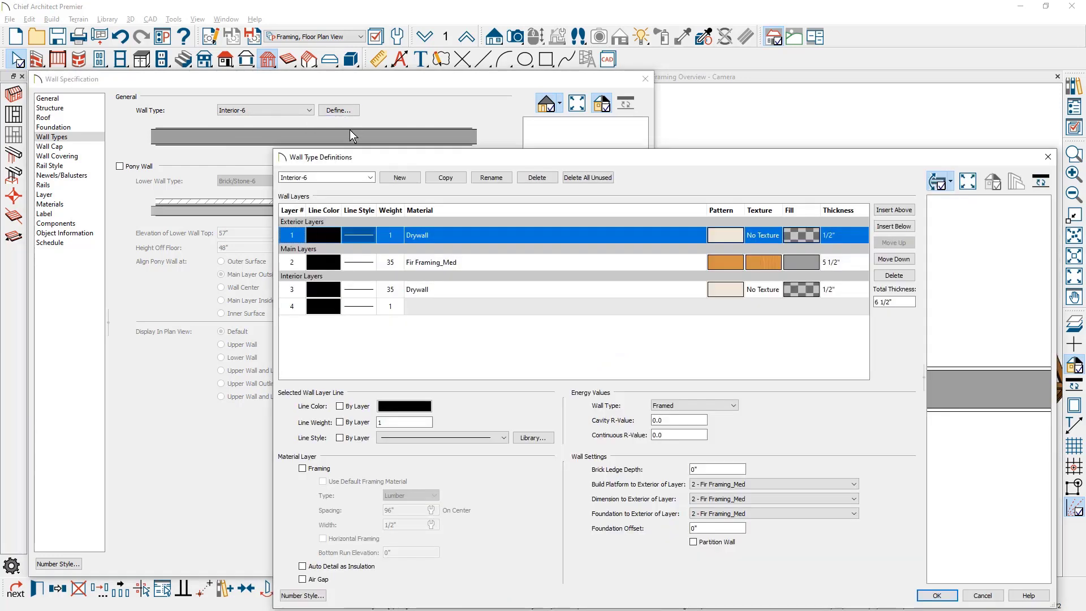
{"action": "left_click", "coordinate": [460, 263]}
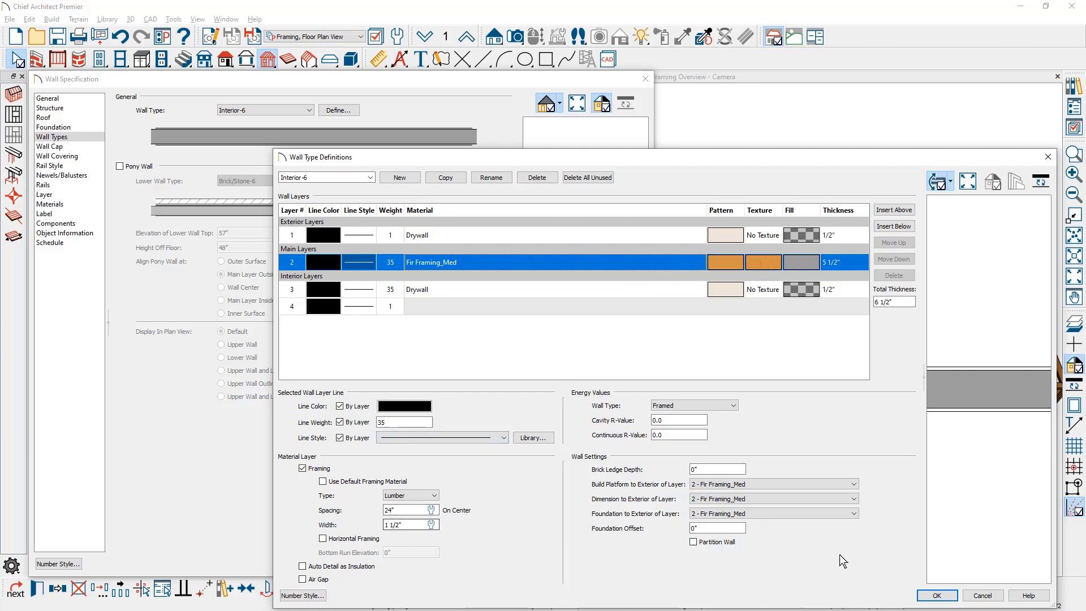
{"action": "left_click", "coordinate": [982, 595]}
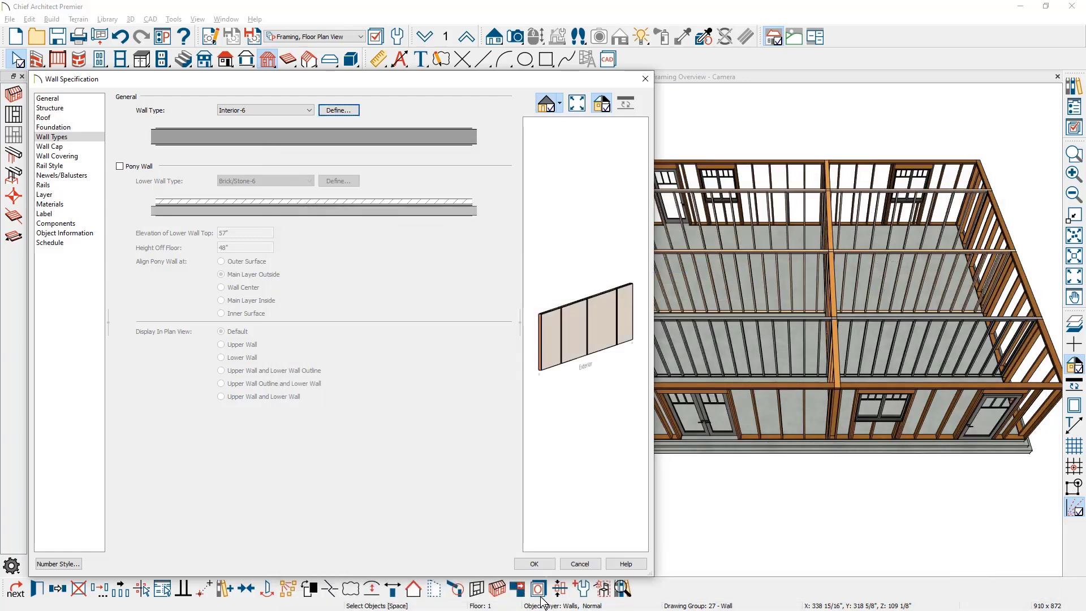
{"action": "left_click", "coordinate": [524, 565]}
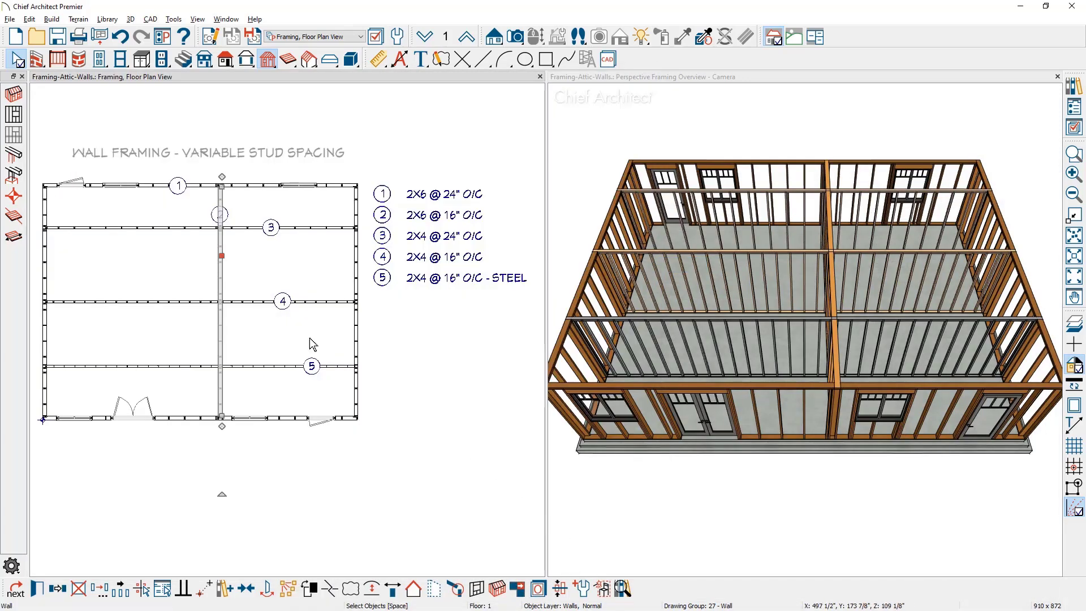
{"action": "double_click", "coordinate": [301, 227]}
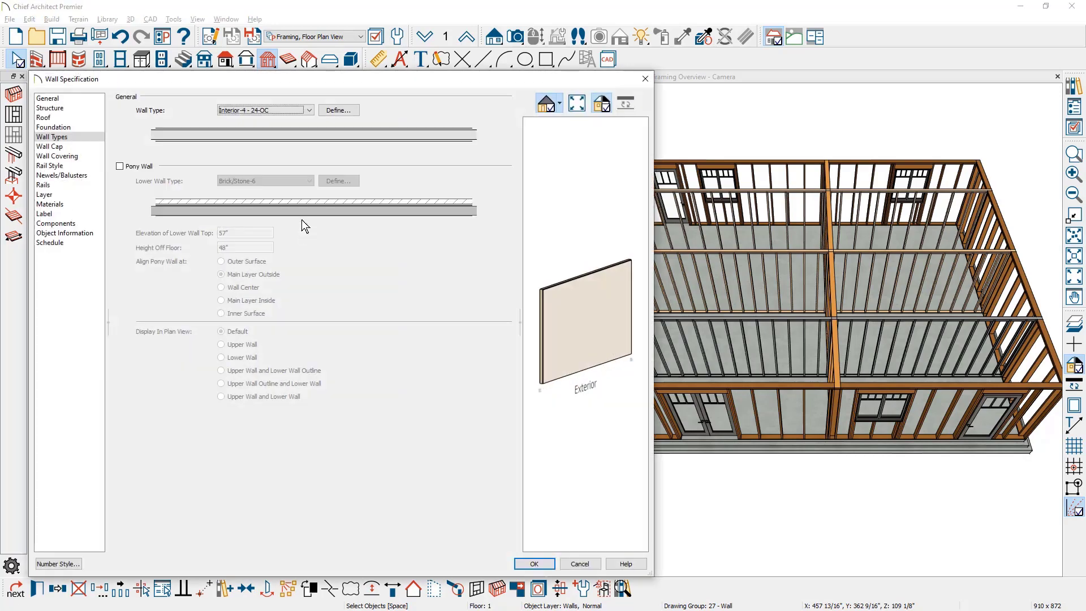
{"action": "left_click", "coordinate": [349, 113]}
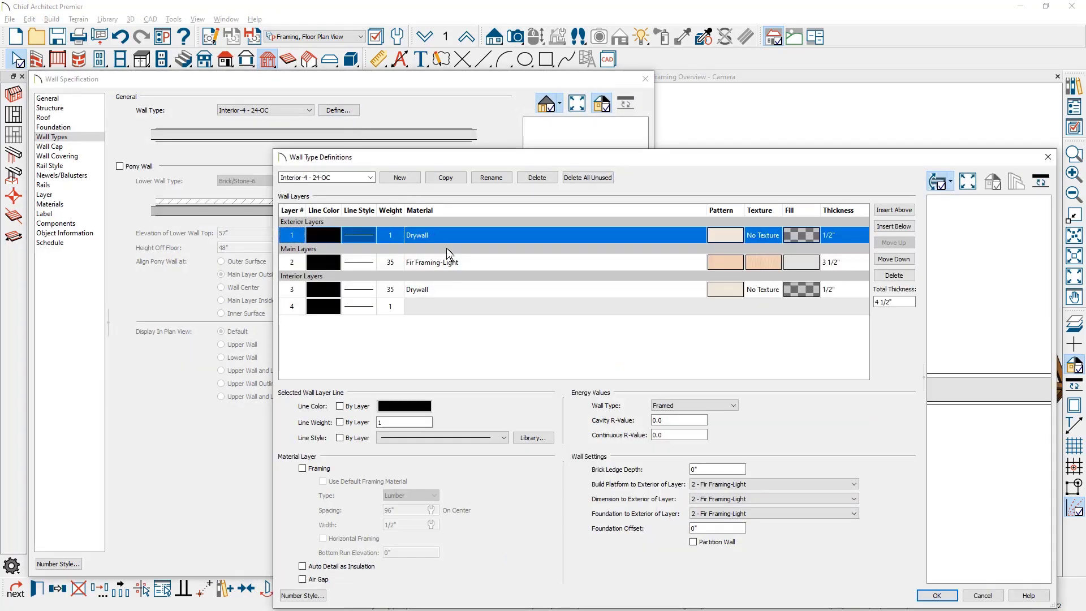
{"action": "left_click", "coordinate": [457, 262]}
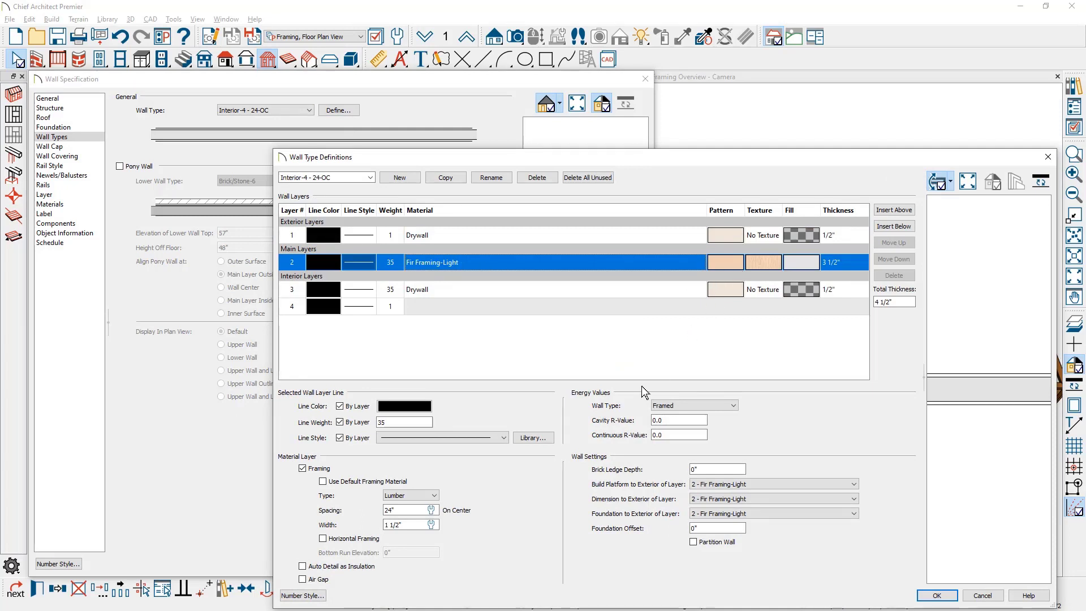
{"action": "left_click", "coordinate": [983, 595]}
{"action": "left_click", "coordinate": [577, 562]}
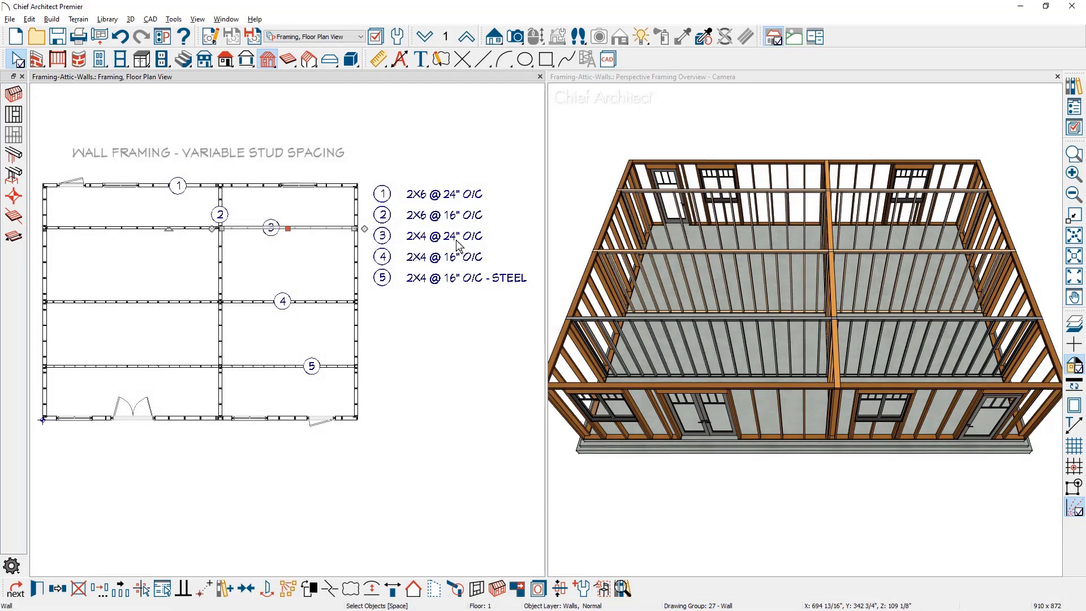
{"action": "double_click", "coordinate": [316, 301]}
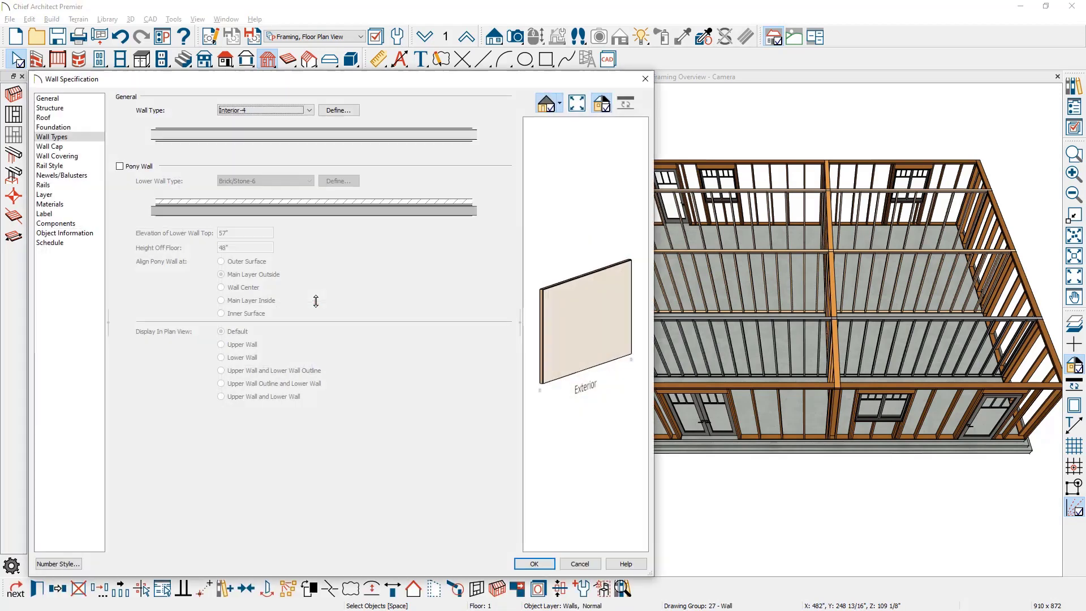
{"action": "left_click", "coordinate": [344, 108]}
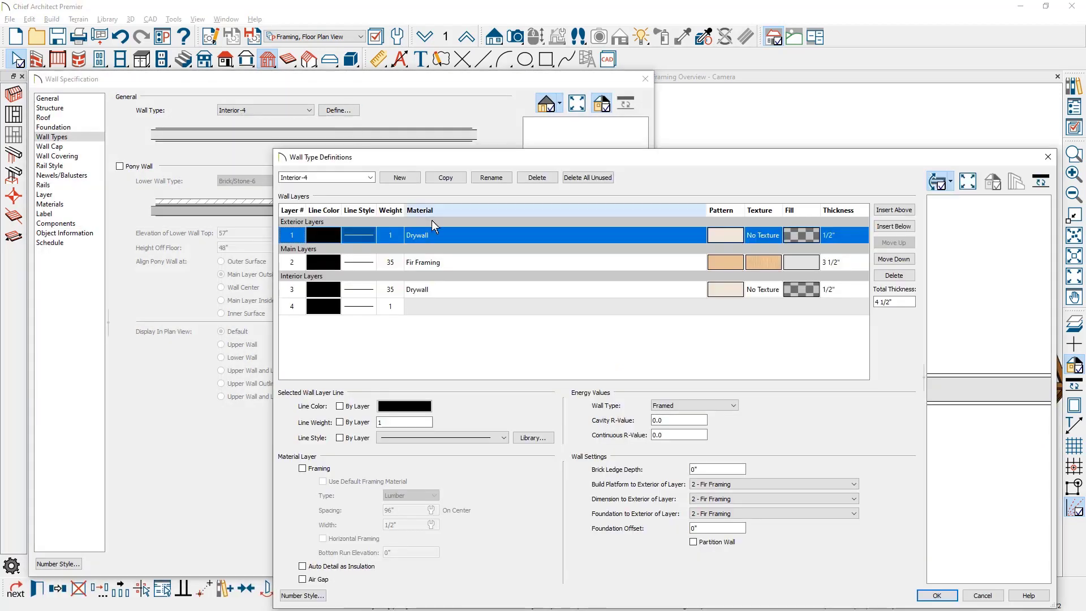
{"action": "left_click", "coordinate": [459, 264]}
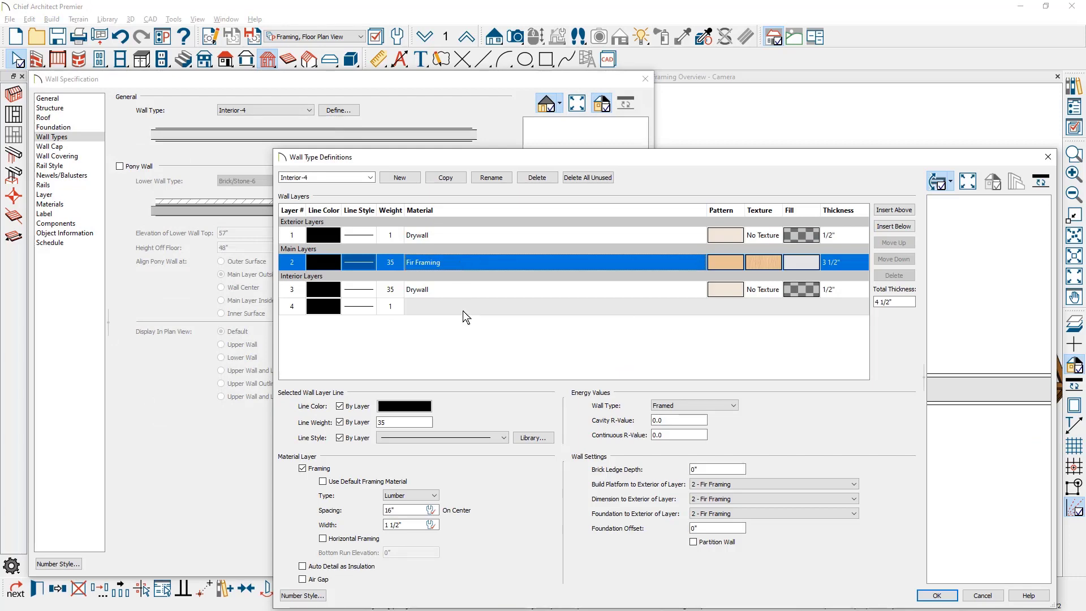
{"action": "left_click", "coordinate": [982, 596]}
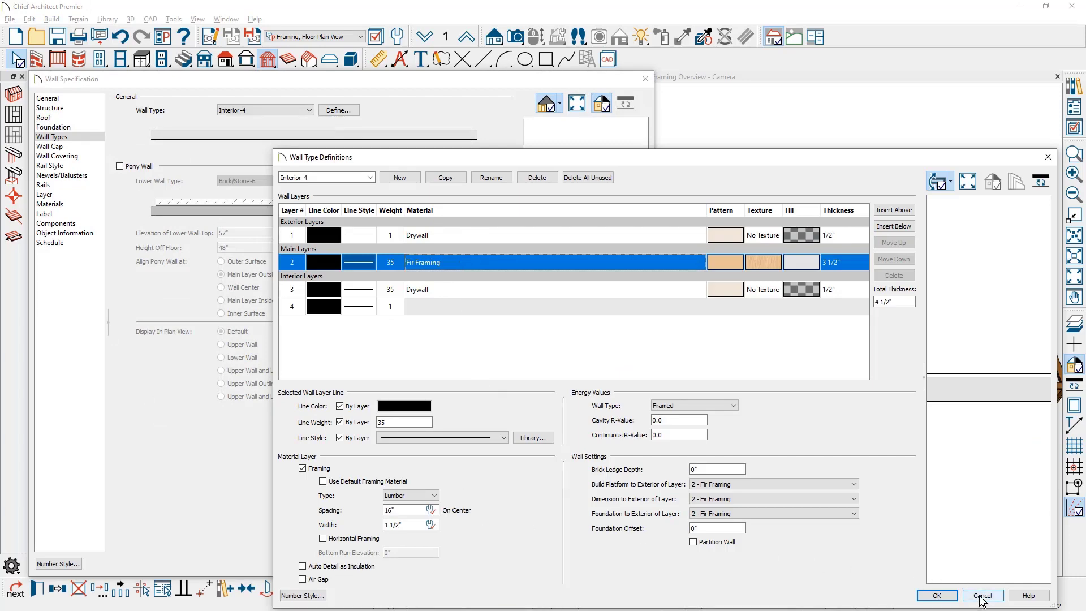
{"action": "left_click", "coordinate": [581, 563]}
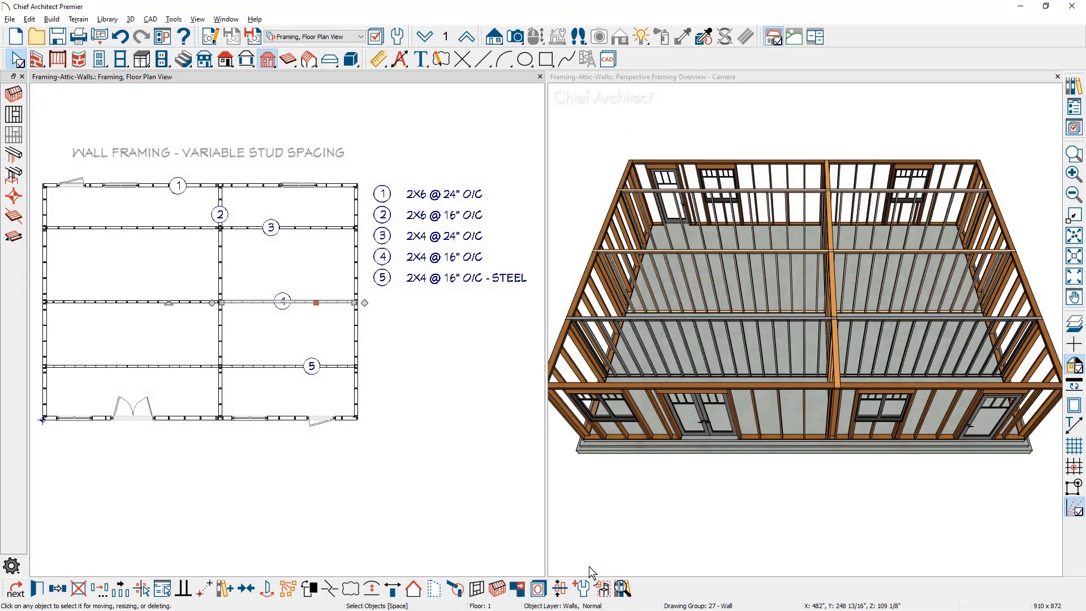
{"action": "key", "text": "Escape"}
{"action": "double_click", "coordinate": [274, 368]}
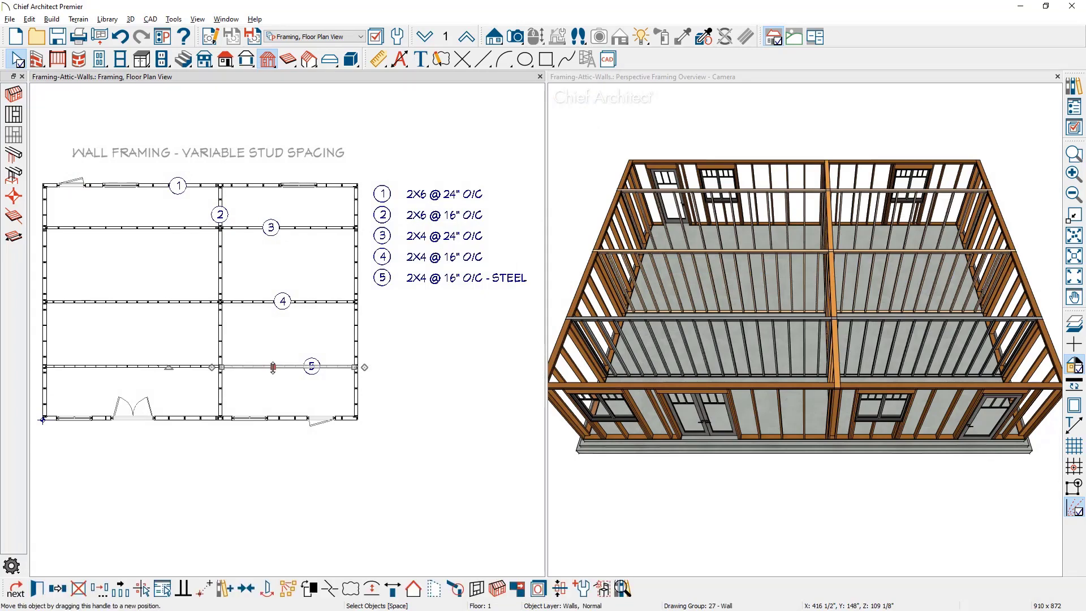
{"action": "left_click", "coordinate": [338, 110]}
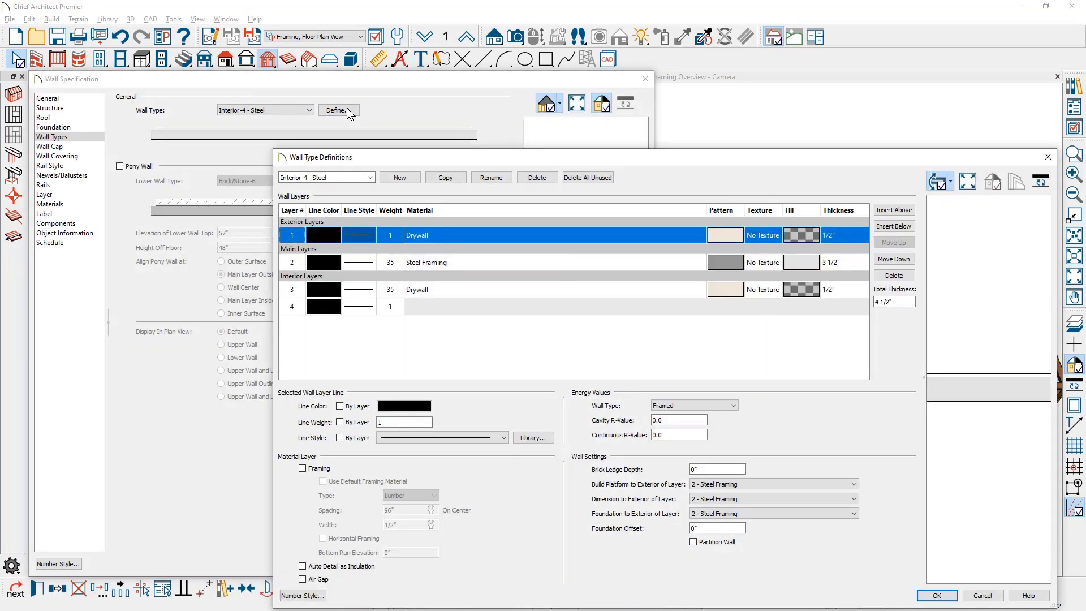
{"action": "left_click", "coordinate": [442, 263]}
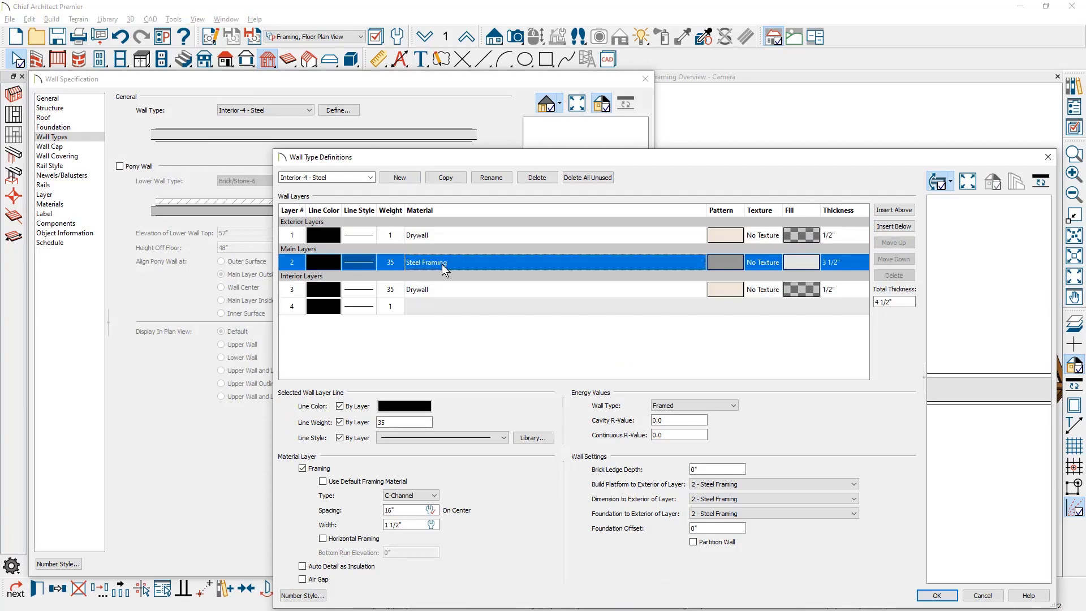
{"action": "left_click", "coordinate": [434, 496]}
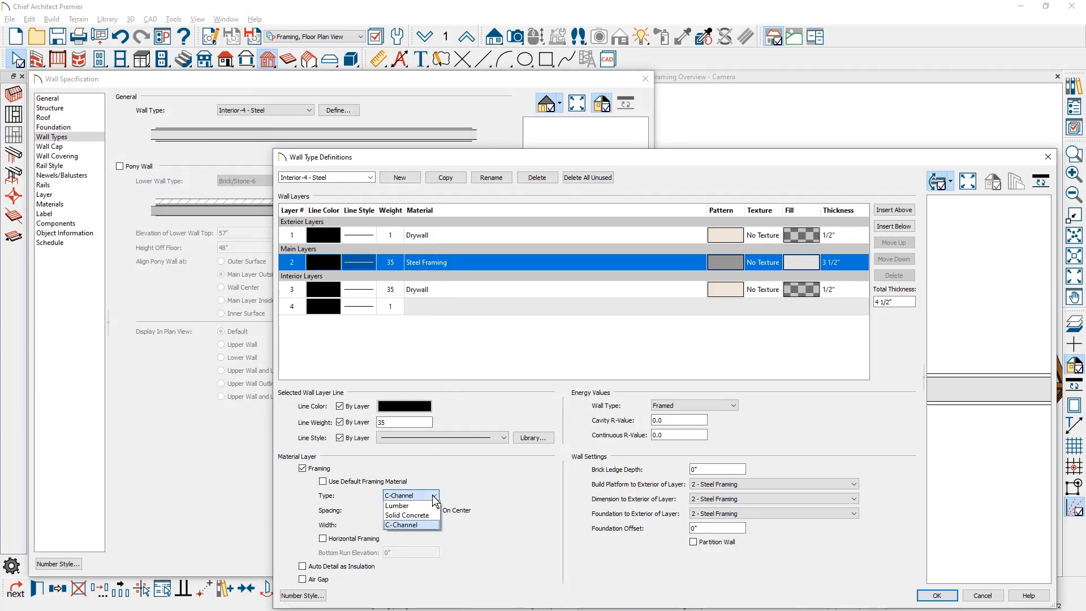
{"action": "left_click", "coordinate": [433, 496]}
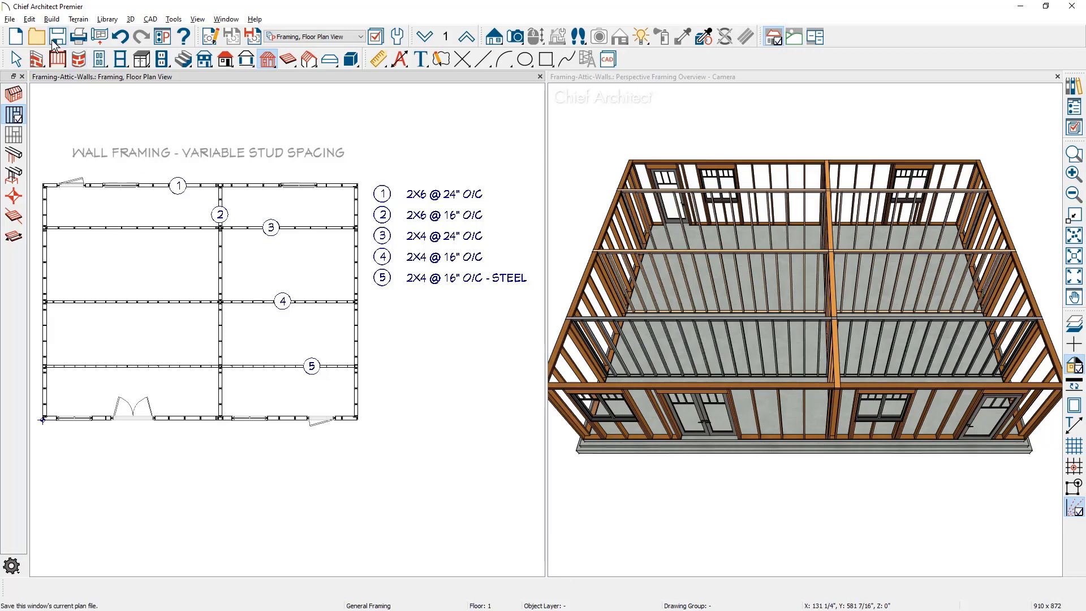
Draw a straight interior wall leftward from the right exterior wall in the lower right bay.
{"action": "left_click", "coordinate": [37, 59]}
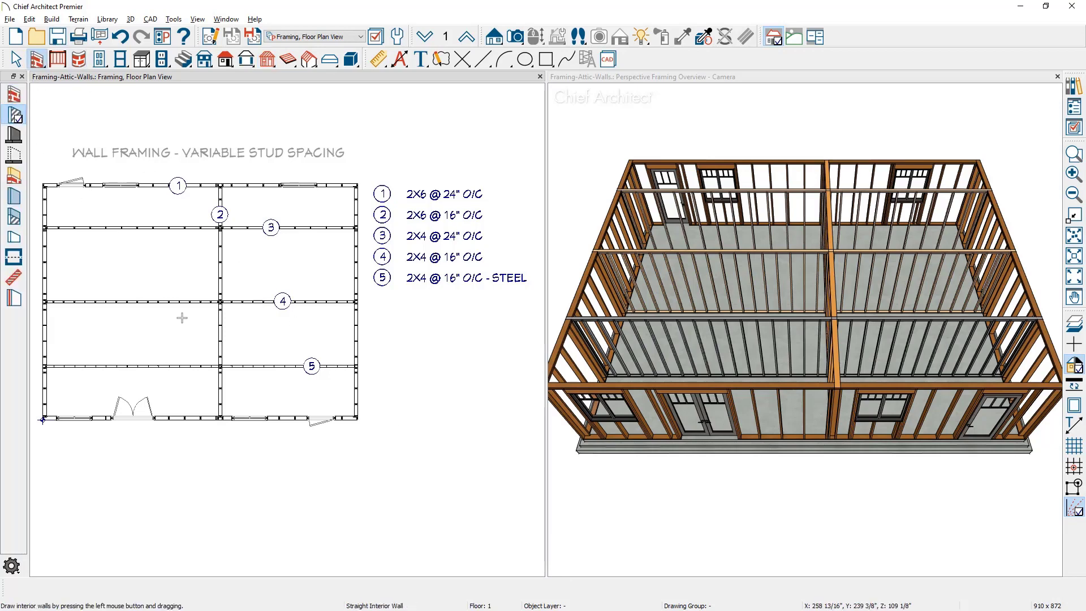
{"action": "left_click_drag", "start_coordinate": [354, 388], "coordinate": [220, 388]}
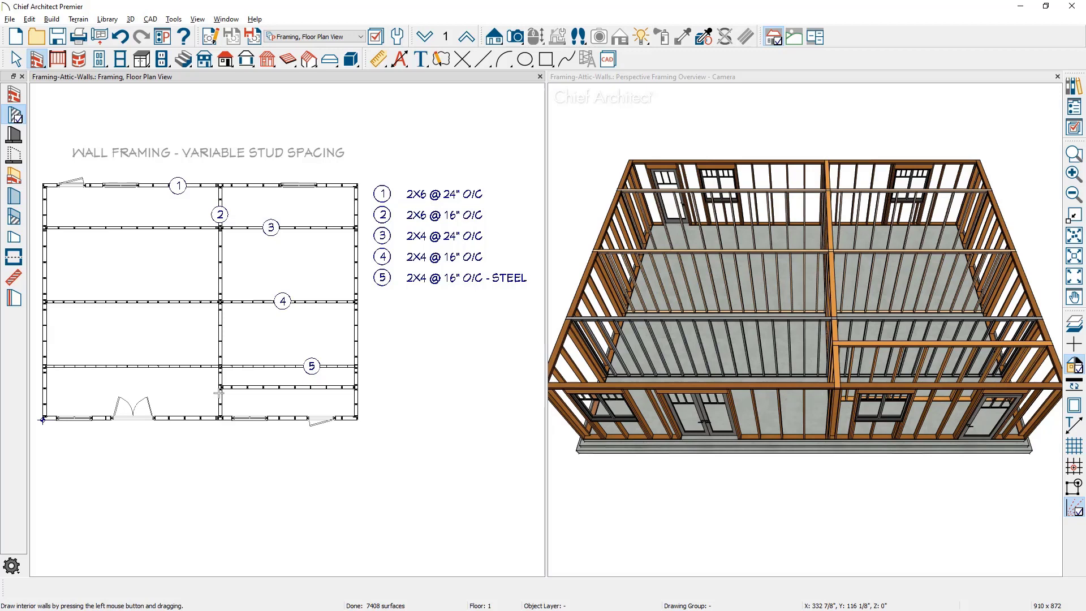
{"action": "key", "text": "space"}
Copy the wall's Interior-6 type as 'Interior-6, Remodel' and select its Fir Framing_Med layer.
{"action": "double_click", "coordinate": [240, 390]}
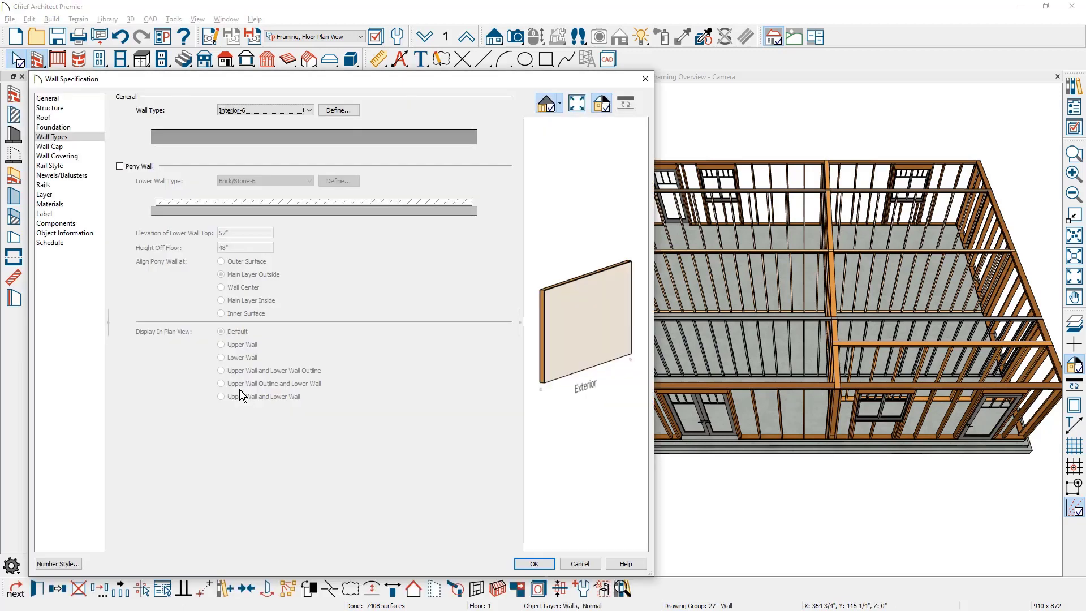
{"action": "left_click", "coordinate": [336, 113]}
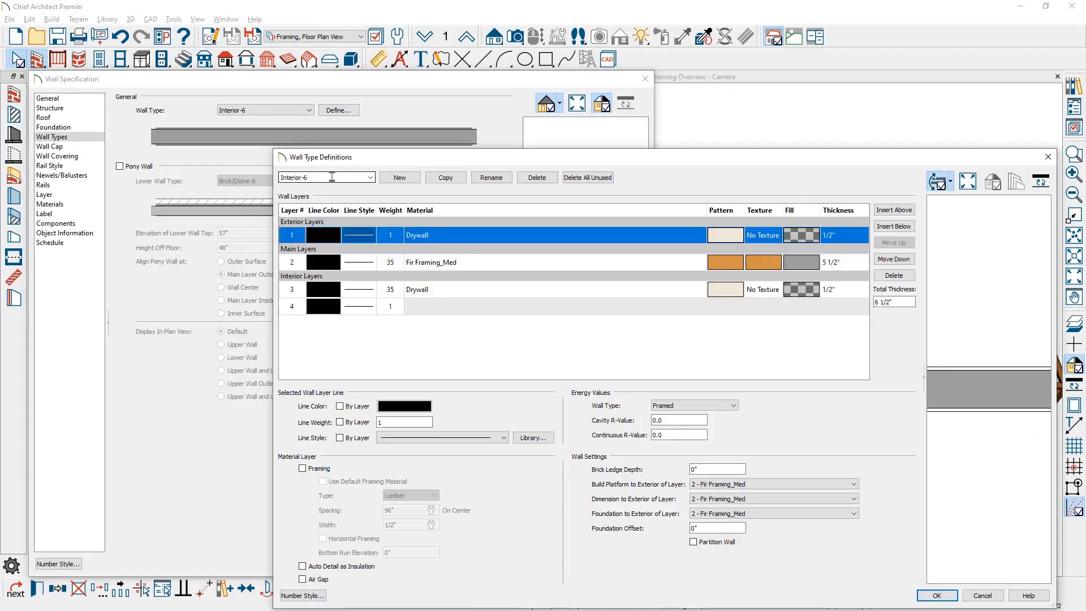
{"action": "left_click", "coordinate": [445, 177]}
{"action": "left_click", "coordinate": [348, 181]}
{"action": "key", "text": "BackSpace"}
{"action": "key", "text": "BackSpace"}
{"action": "key", "text": "BackSpace"}
{"action": "type", "text": "Remodel"}
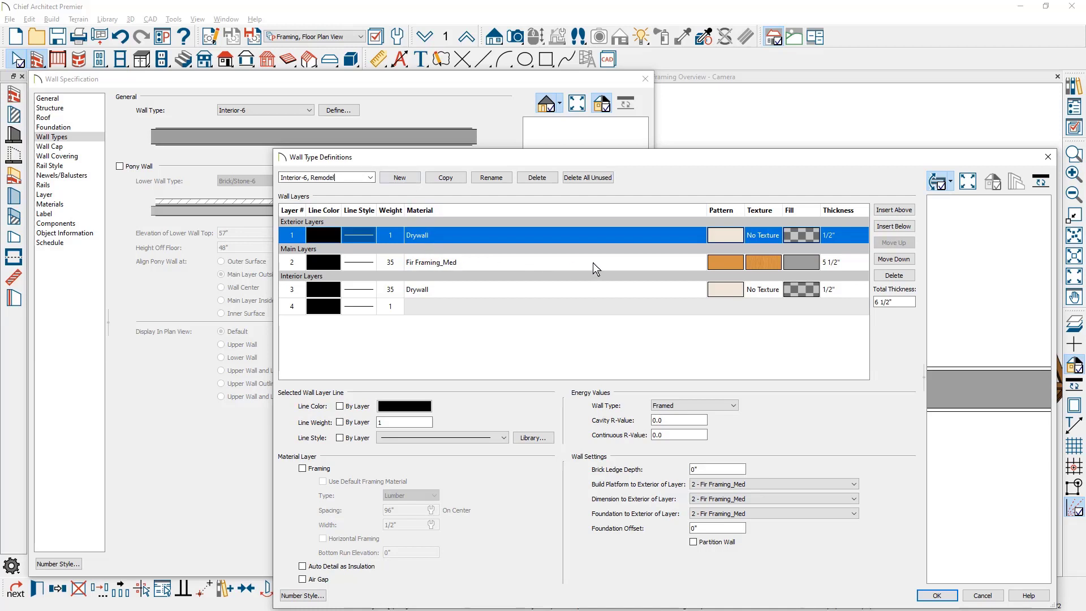
{"action": "left_click", "coordinate": [759, 265]}
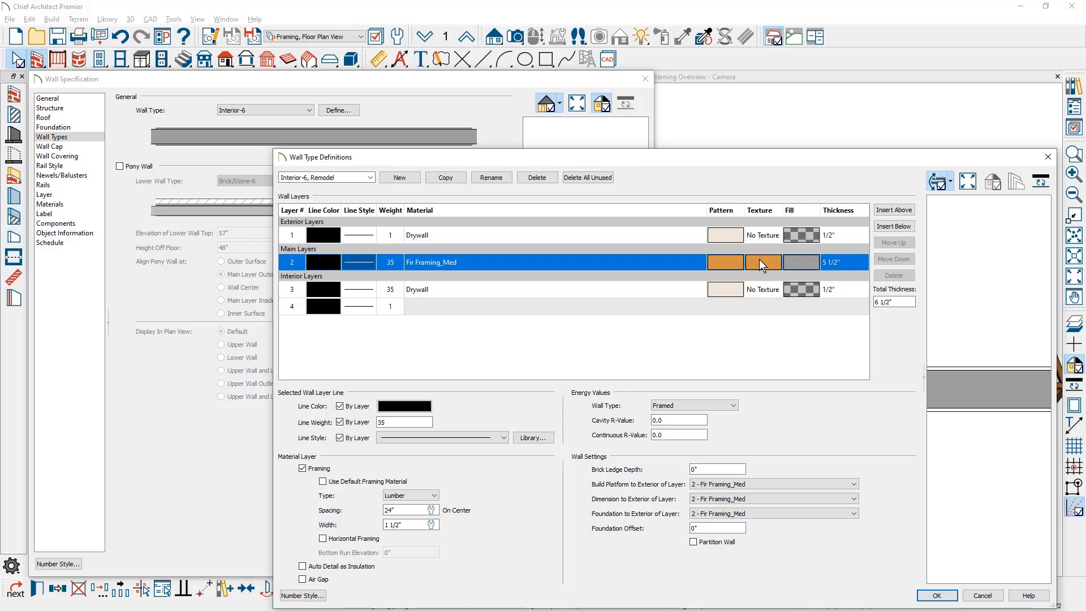
Copy the Fir Framing material as a new material named Fir Framing_Remodeling.
{"action": "left_click", "coordinate": [759, 262]}
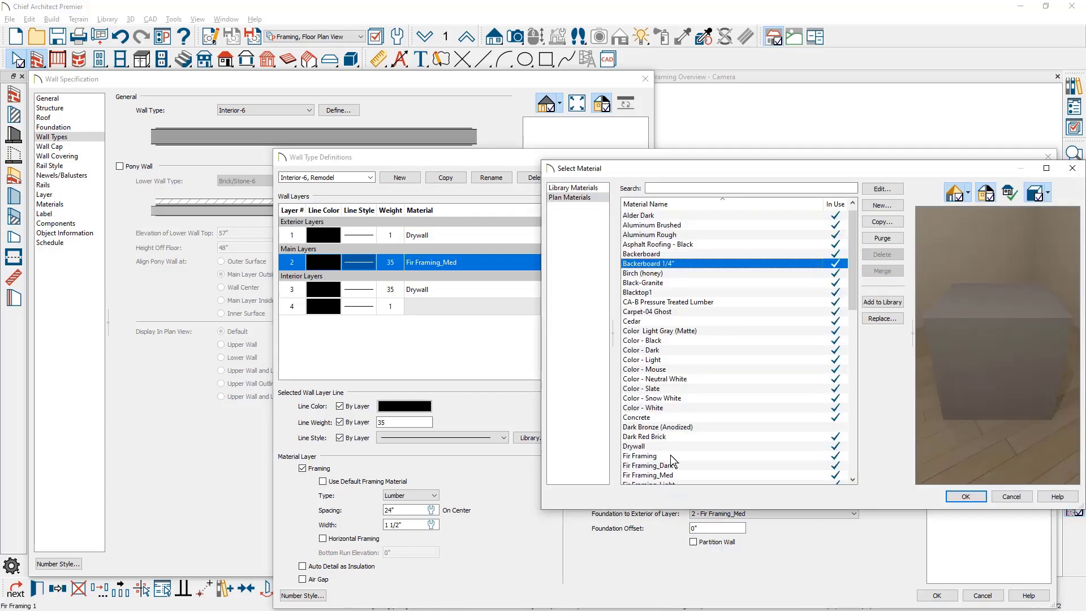
{"action": "left_click", "coordinate": [670, 456]}
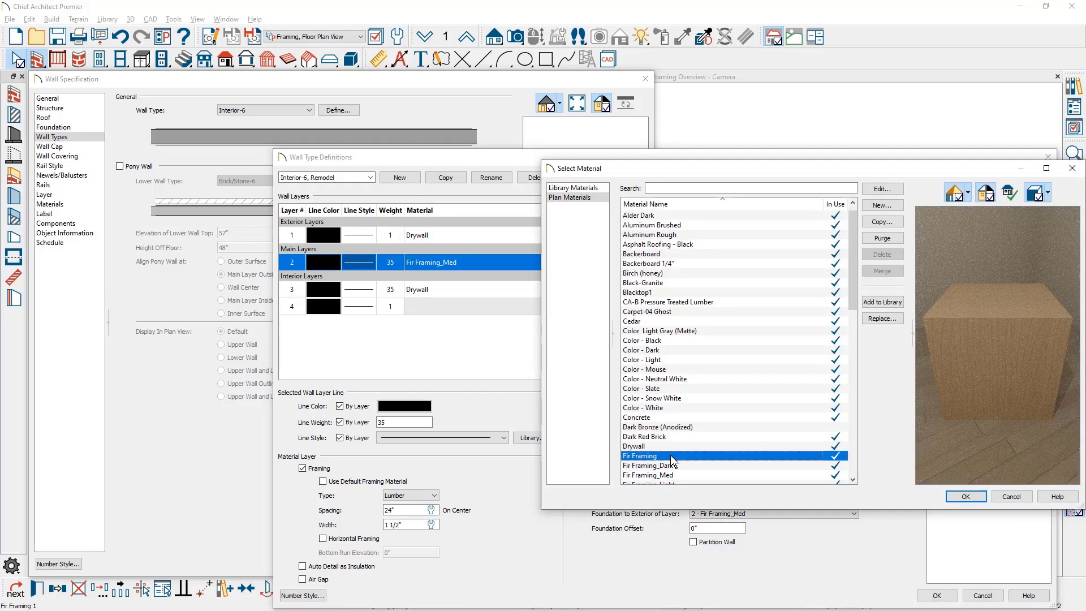
{"action": "left_click", "coordinate": [892, 227]}
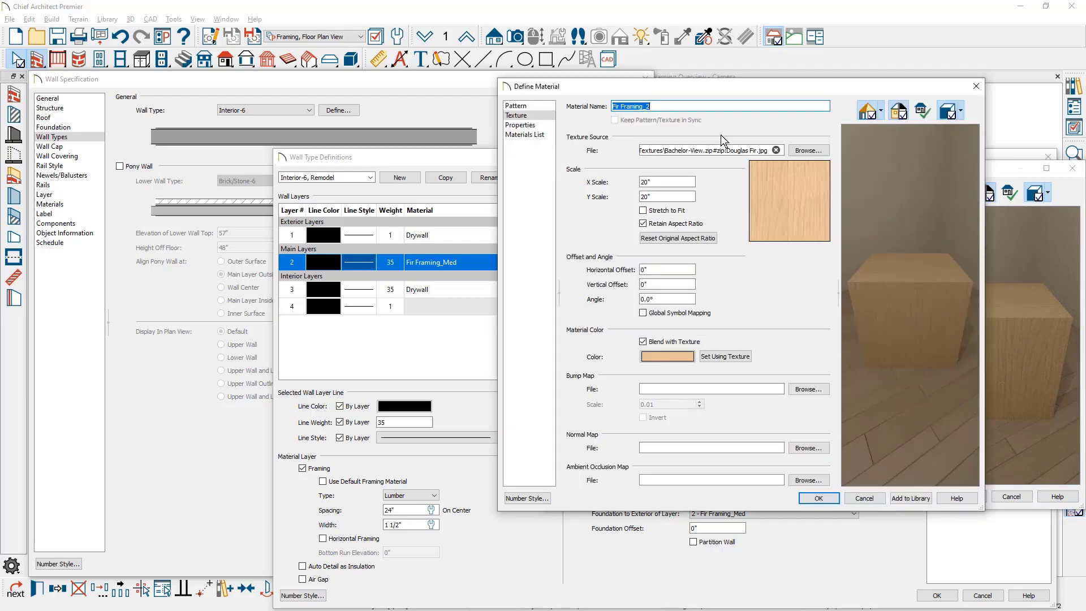
{"action": "left_click", "coordinate": [672, 107]}
{"action": "type", "text": "em"}
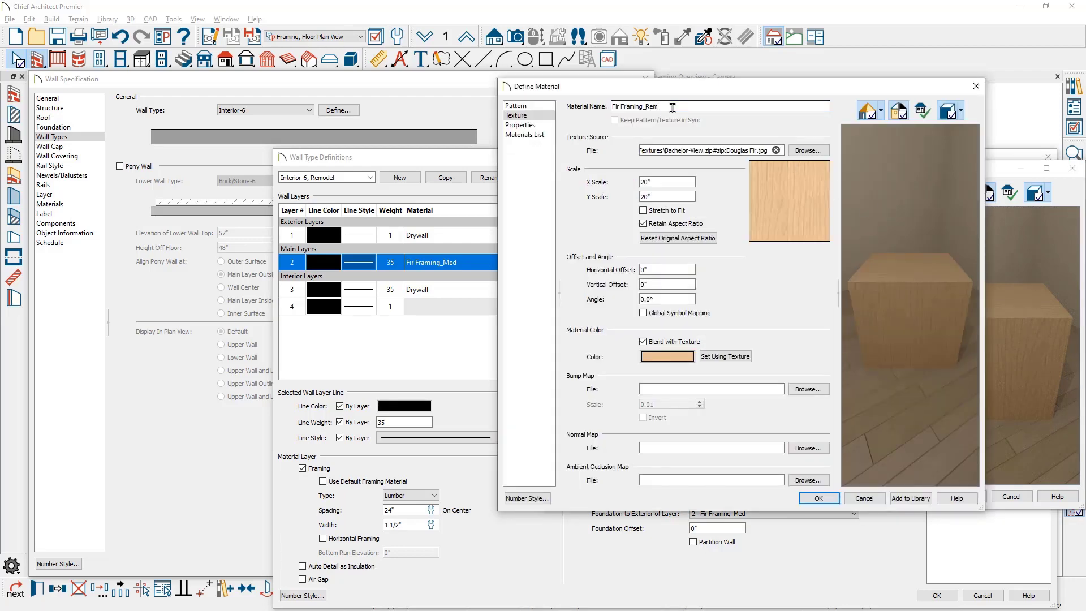
{"action": "type", "text": "odeling"}
Tint Fir Framing_Remodeling green, assign it to the framing layer, and reset spacing to 16".
{"action": "left_click", "coordinate": [670, 356]}
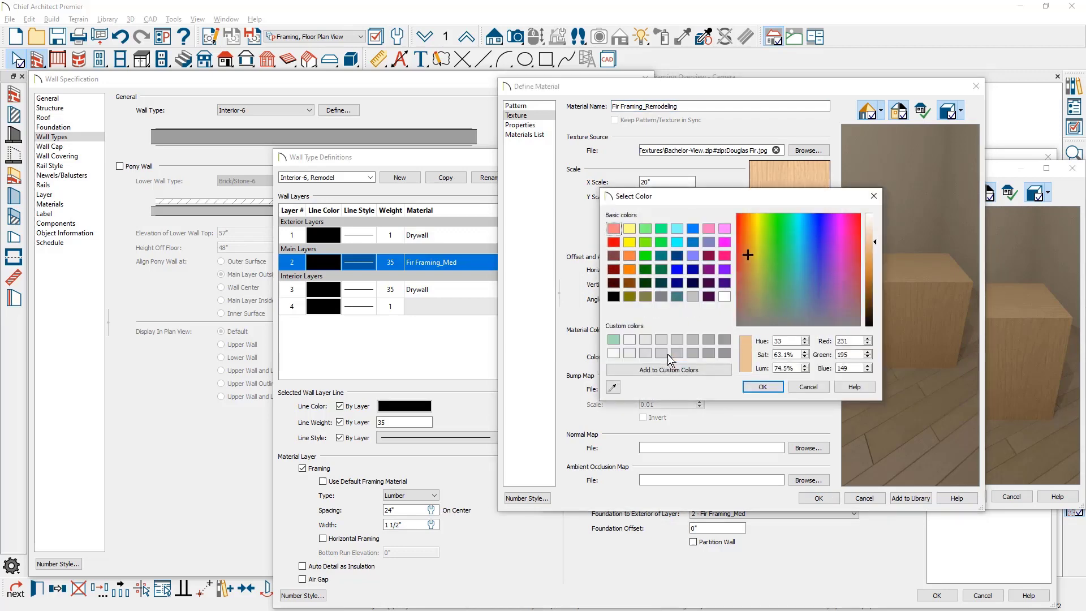
{"action": "left_click", "coordinate": [613, 340]}
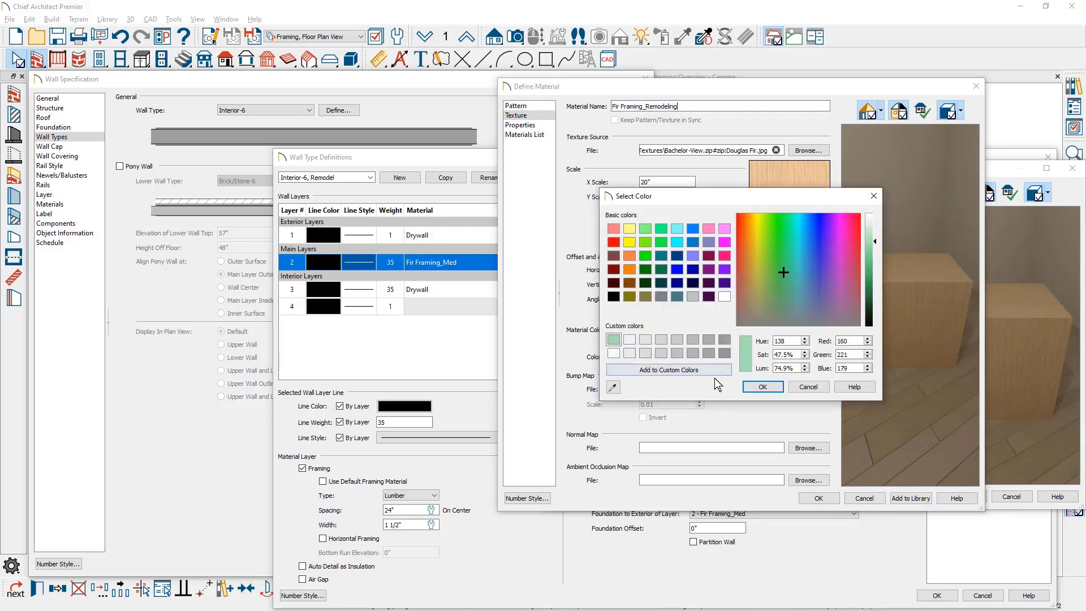
{"action": "left_click", "coordinate": [761, 387]}
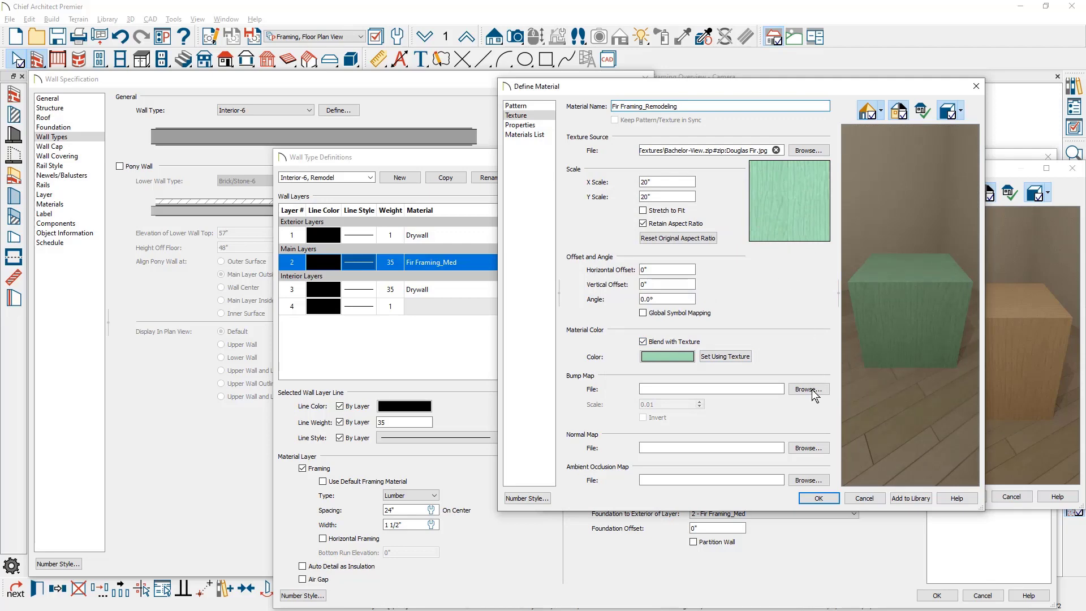
{"action": "left_click", "coordinate": [815, 498]}
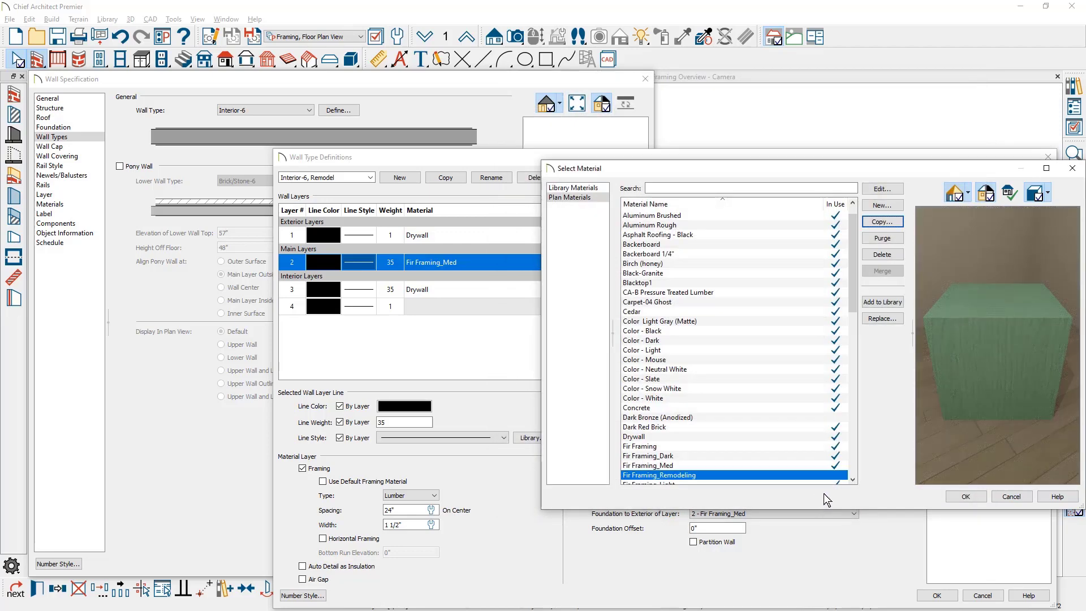
{"action": "left_click", "coordinate": [941, 497]}
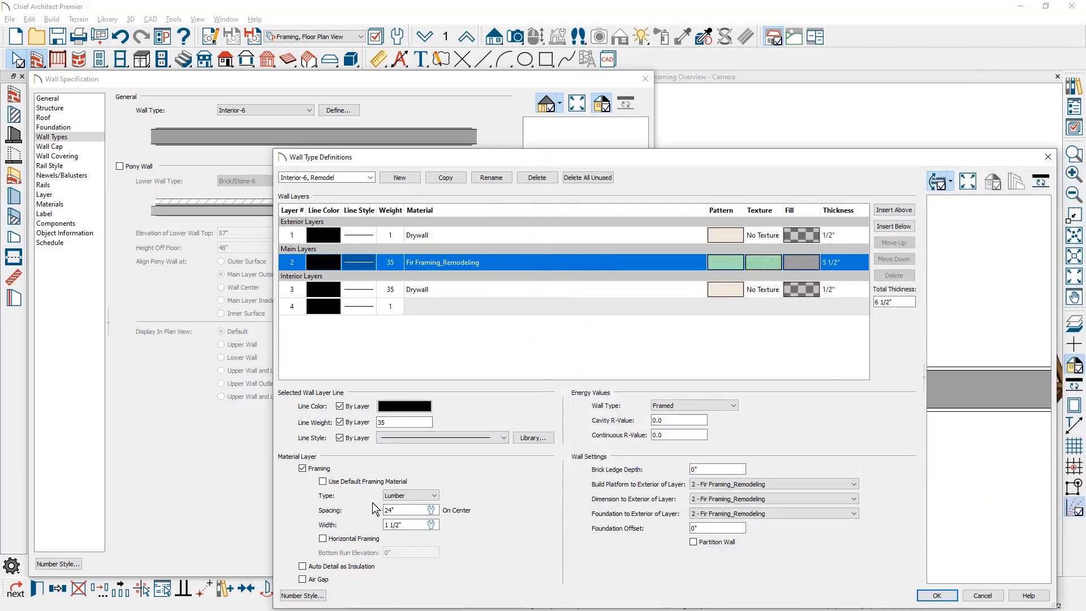
{"action": "left_click", "coordinate": [431, 510]}
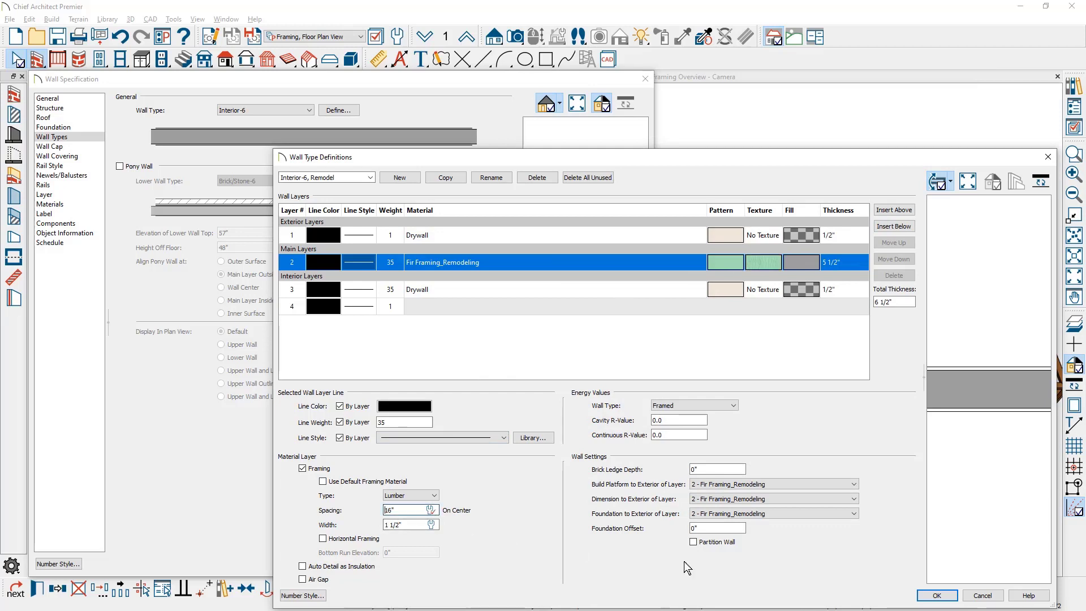
Save the Interior-6, Remodel wall type and apply it to the newly drawn wall.
{"action": "left_click", "coordinate": [937, 596]}
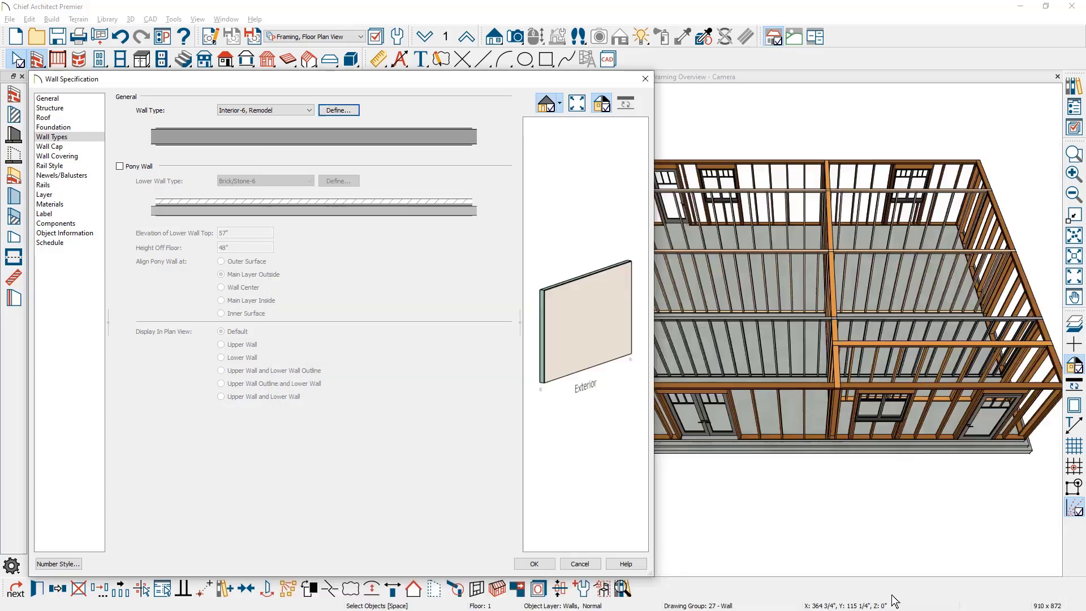
{"action": "left_click", "coordinate": [543, 569]}
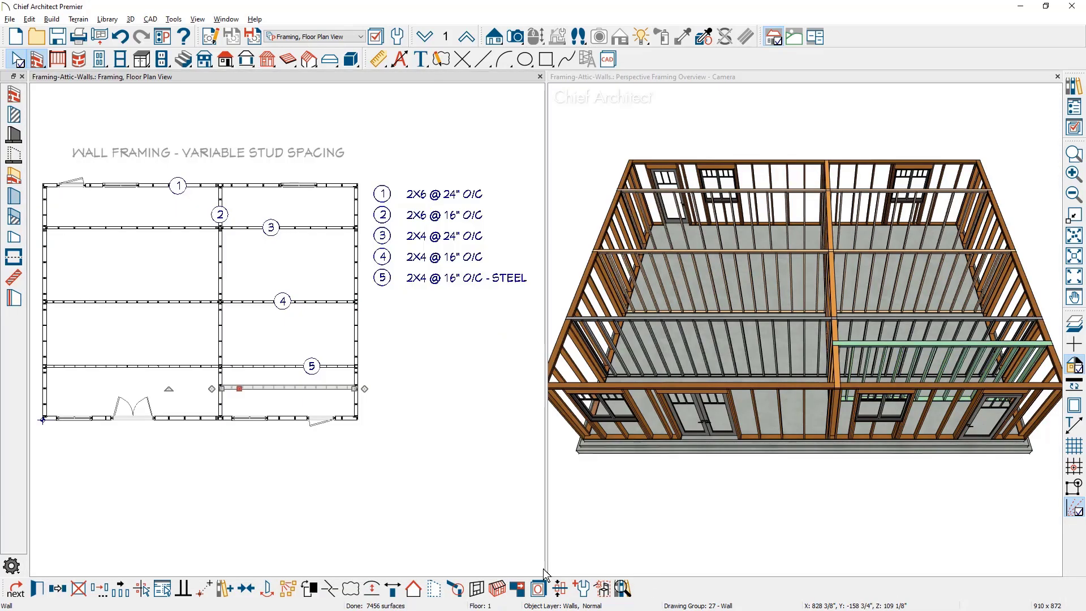